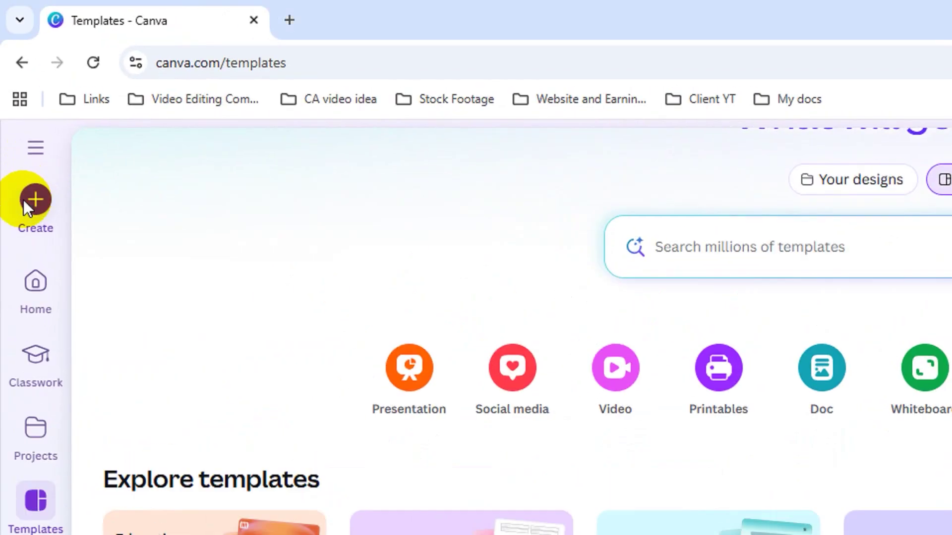
Create a new blank A4 portrait Document design from a search for 'A4'
click(18, 102)
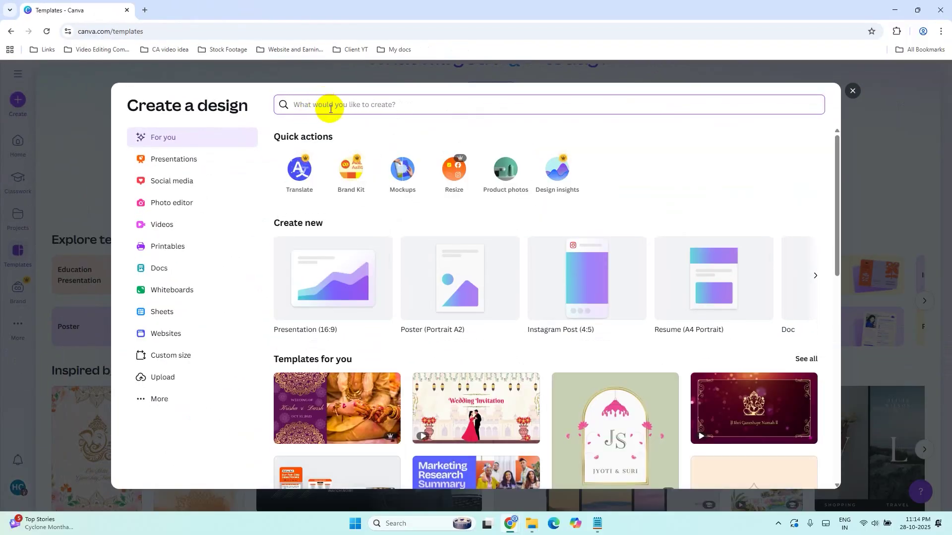
text(A4)
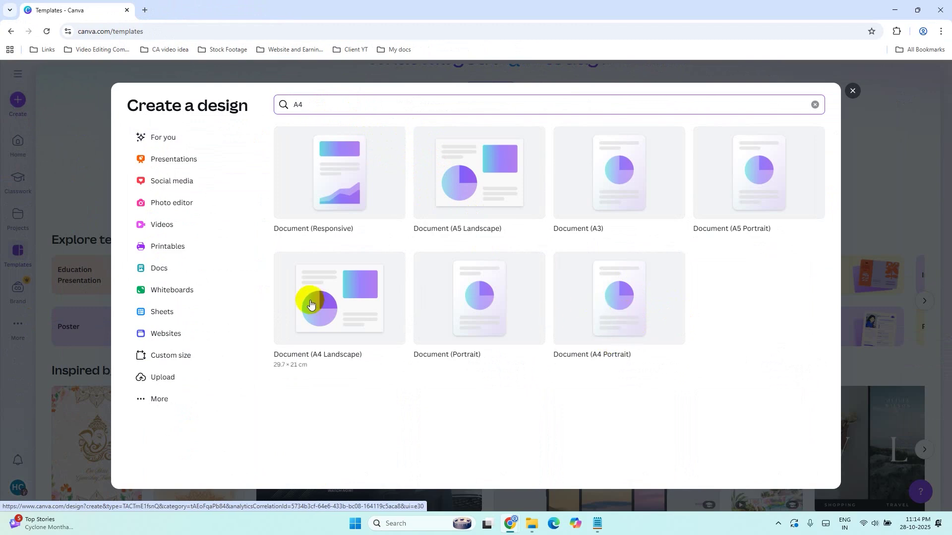
click(620, 310)
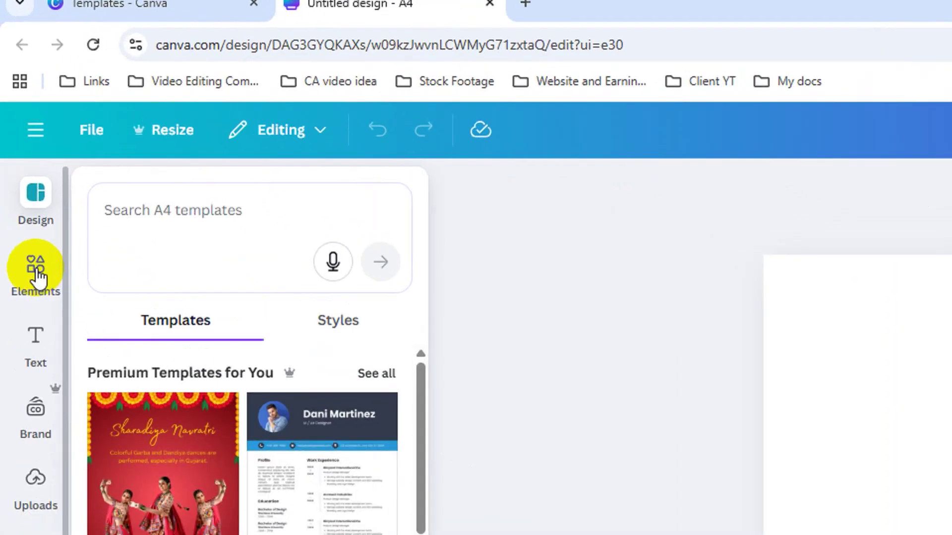
Search the Elements library for 'recta' and filter the results to Frames
click(33, 245)
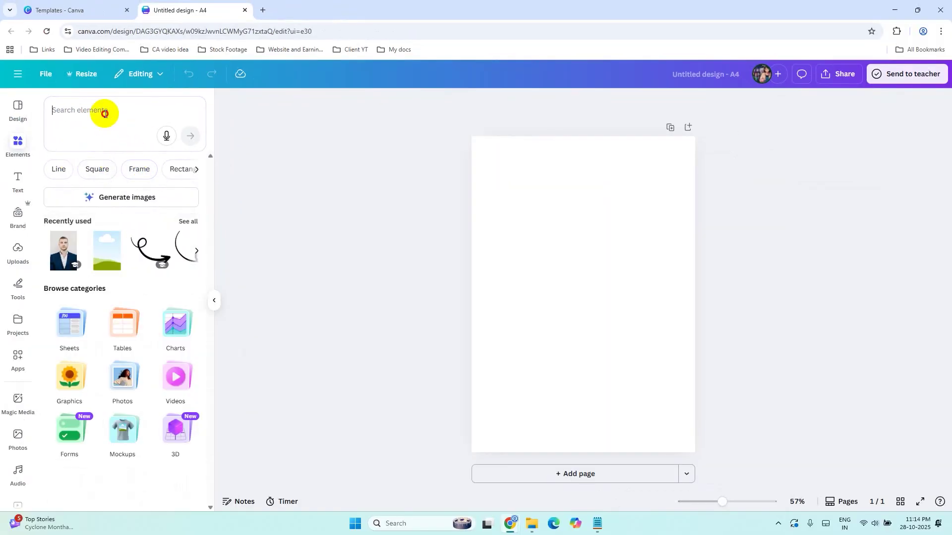
click(105, 114)
text(rectangle frame)
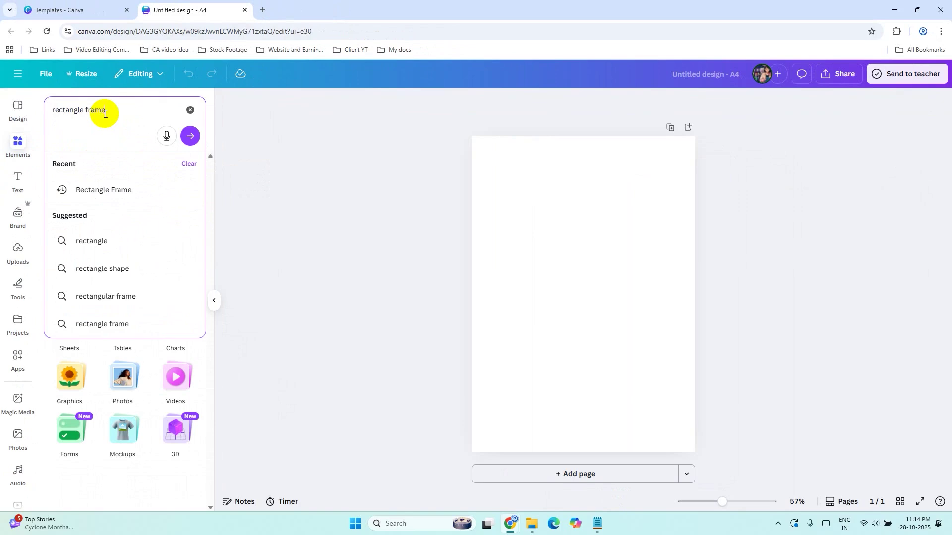
key(Return)
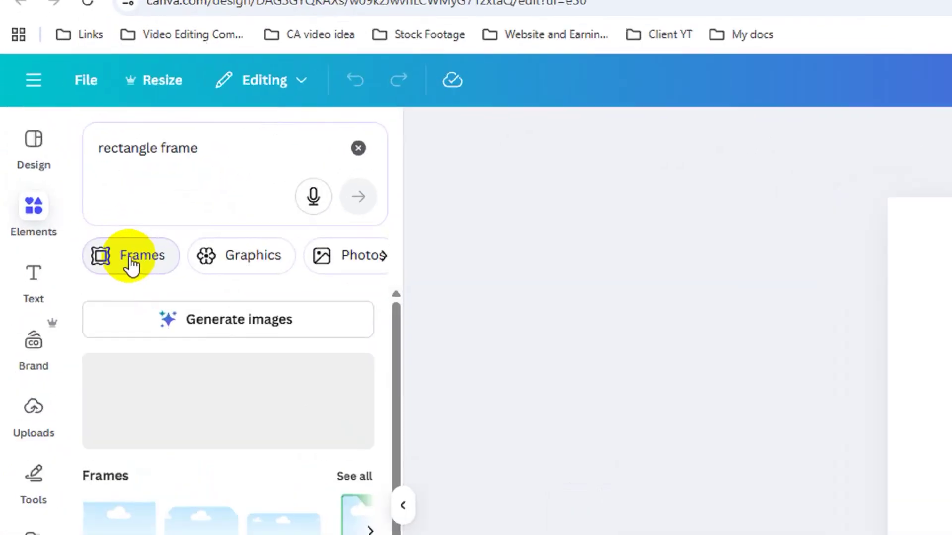
click(74, 179)
Add the tall rectangular frame to the page and move it up and left
scroll(170, 282, down, 5)
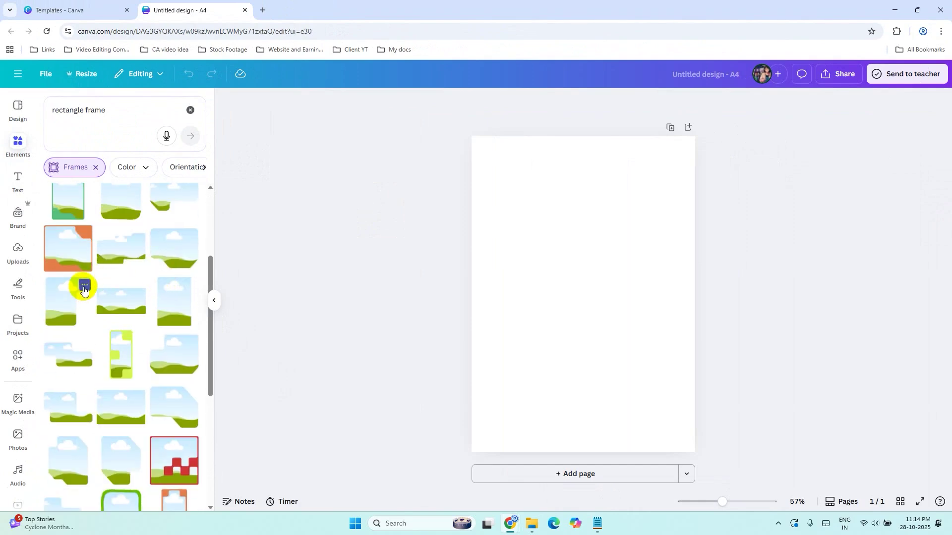
scroll(83, 291, down, 1)
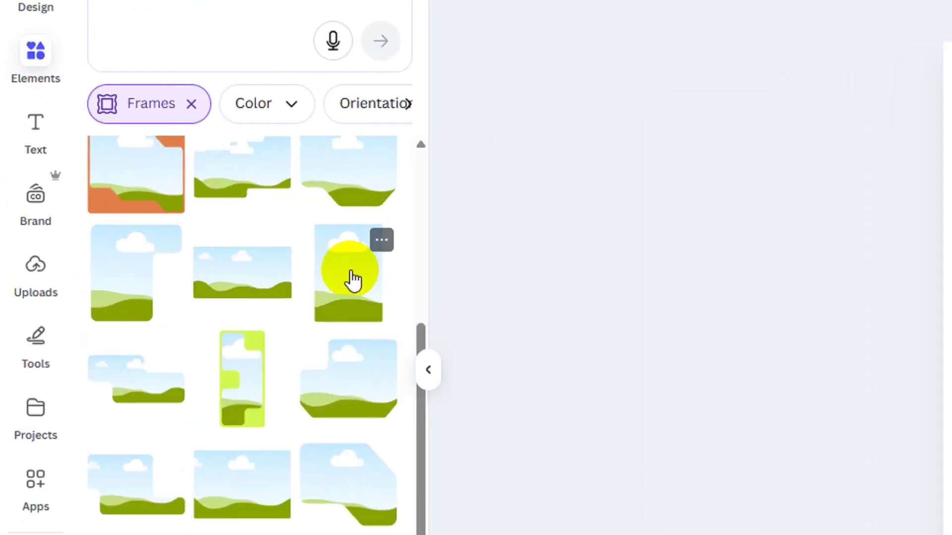
click(353, 280)
drag(593, 273, 571, 248)
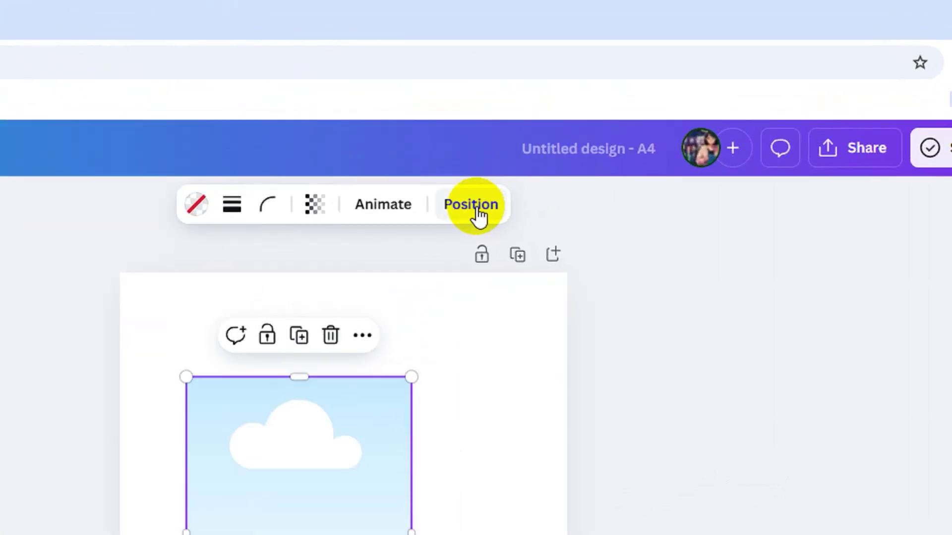
Size the frame to 3.5 cm wide by 4.49 cm tall and place it top-left
click(478, 210)
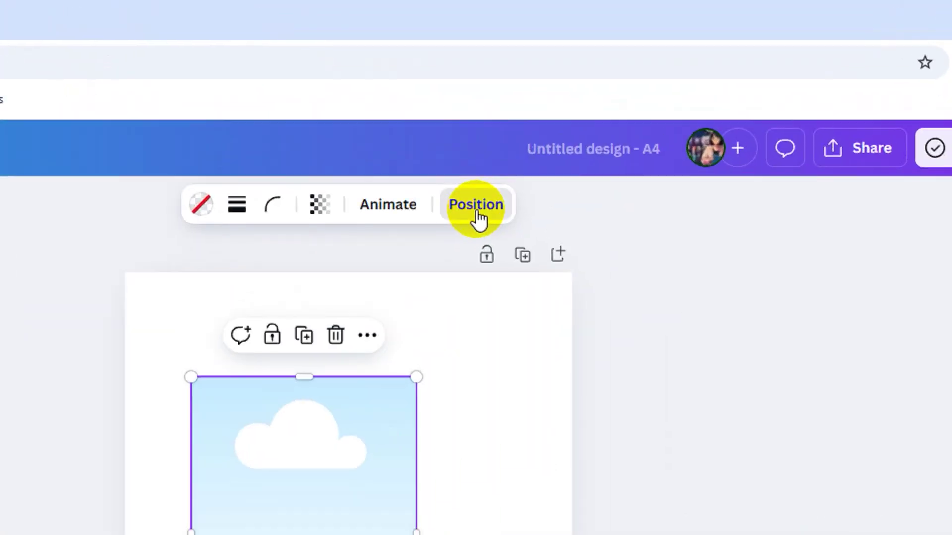
click(647, 102)
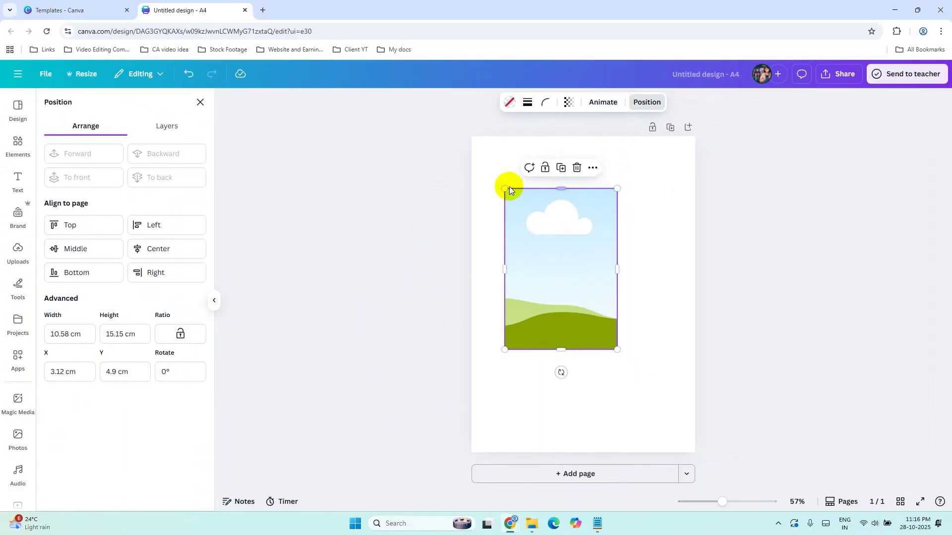
click(84, 334)
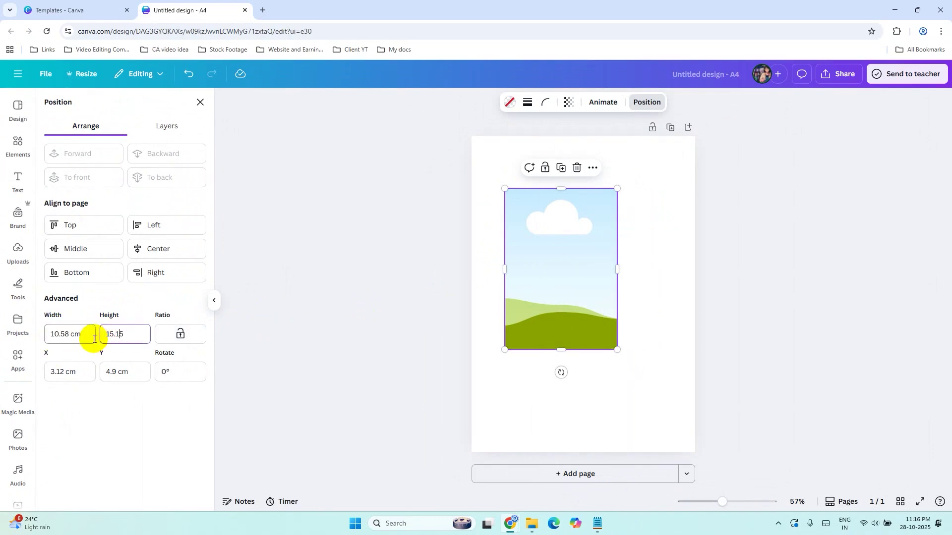
click(73, 339)
drag(80, 335, 34, 330)
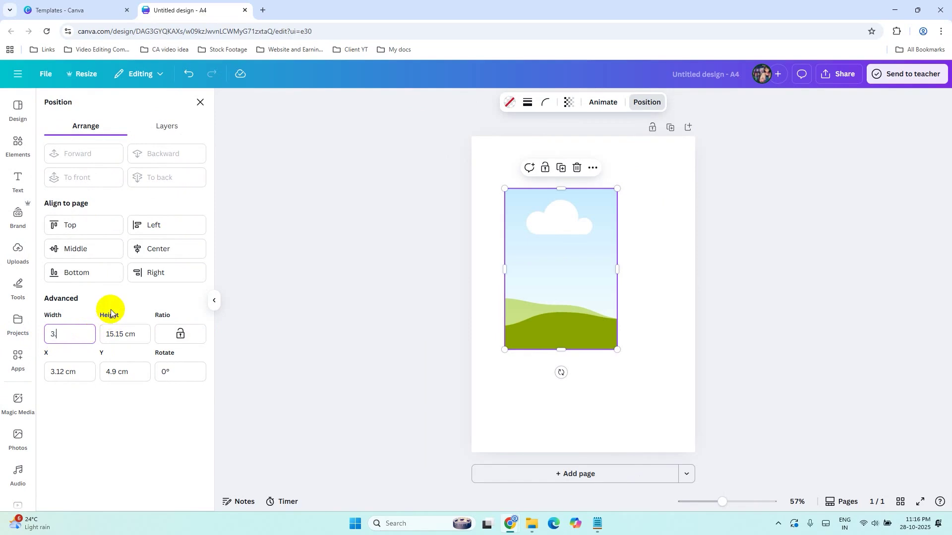
click(141, 332)
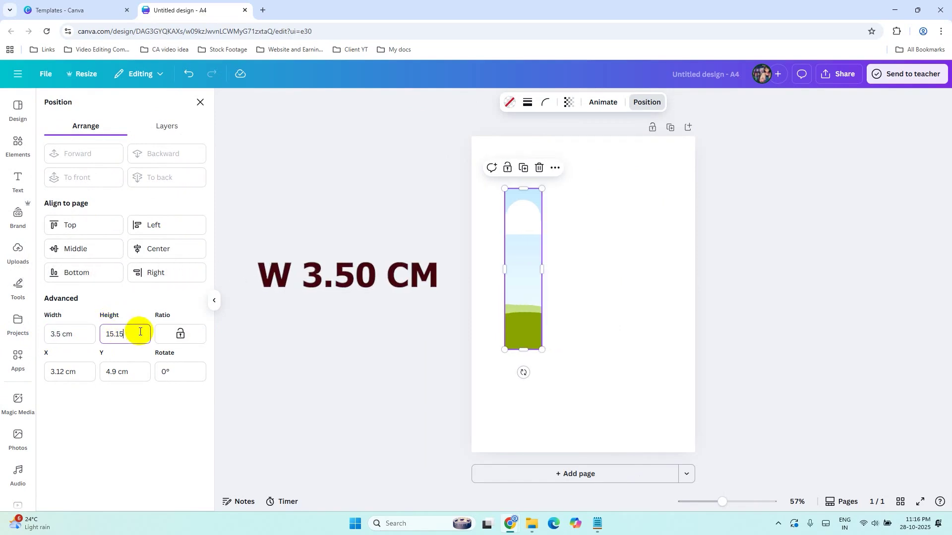
drag(130, 332, 93, 333)
text(4.49)
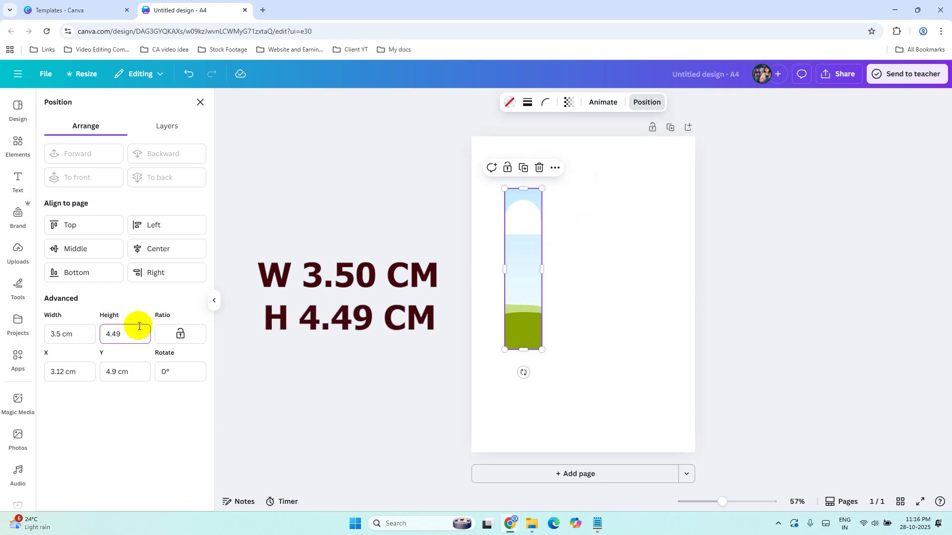
click(136, 412)
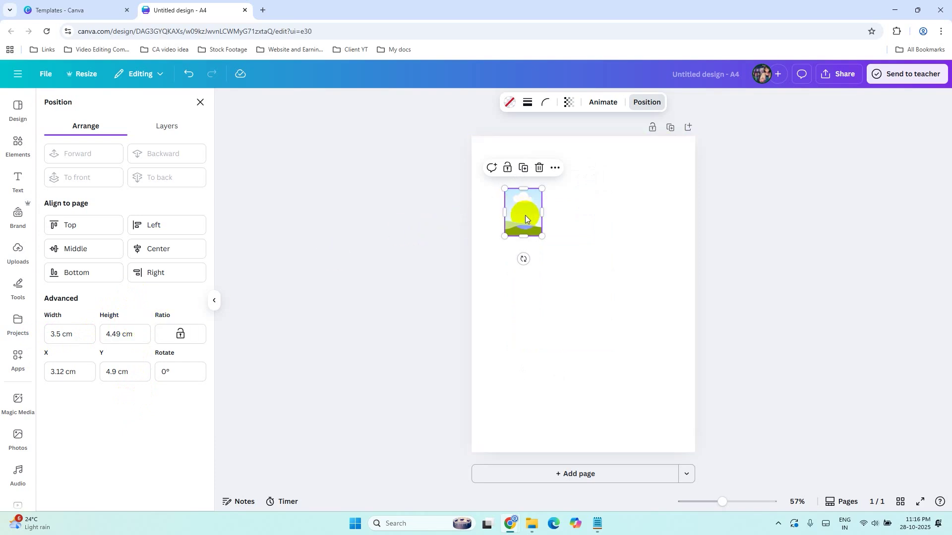
drag(525, 219, 503, 174)
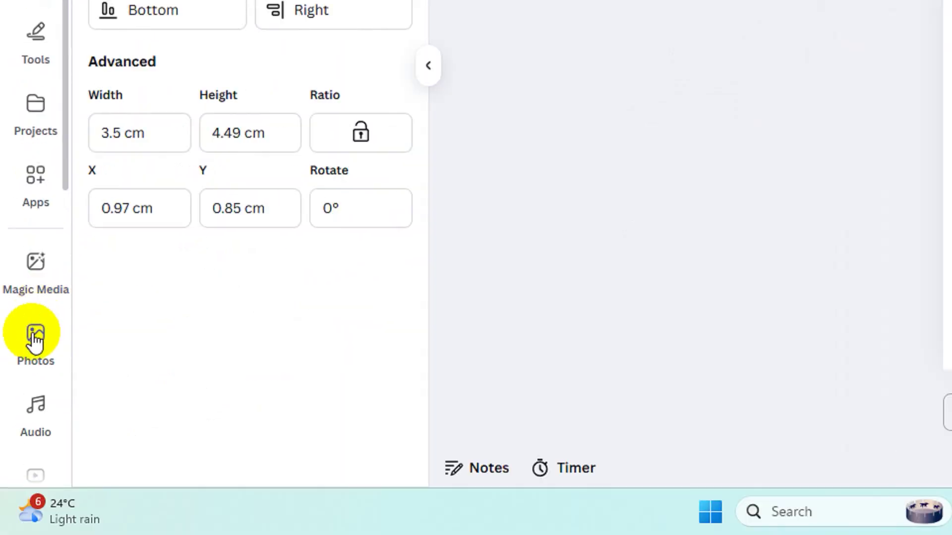
Fill the frame with the man's photo from Recently used photos
click(18, 437)
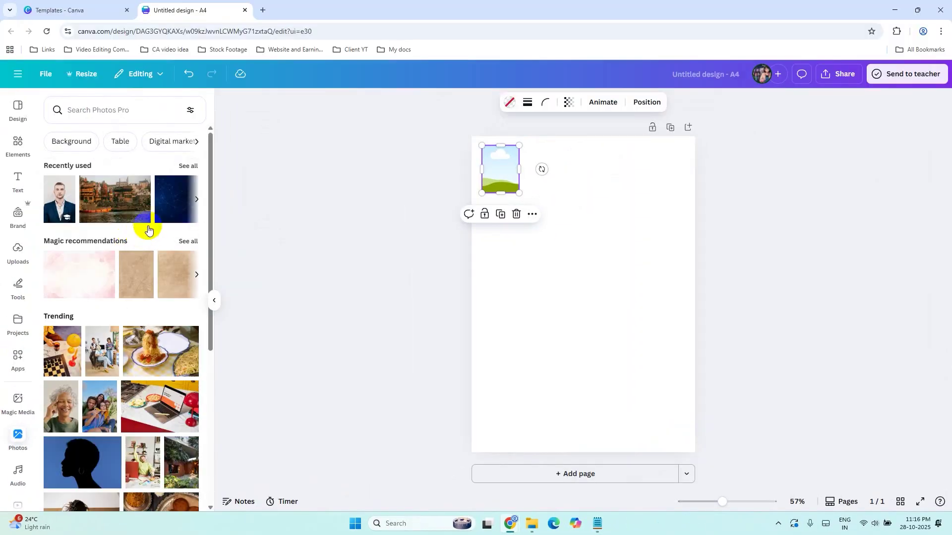
click(187, 165)
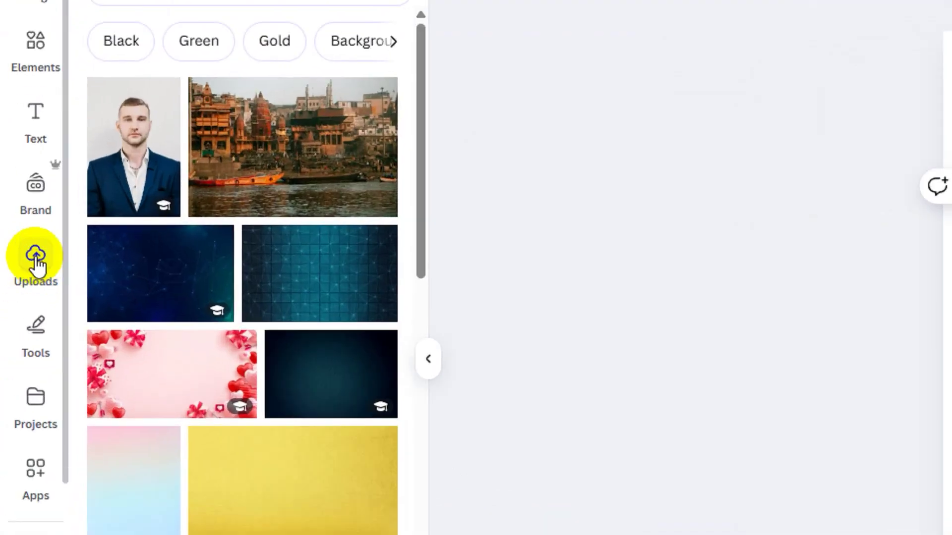
click(294, 183)
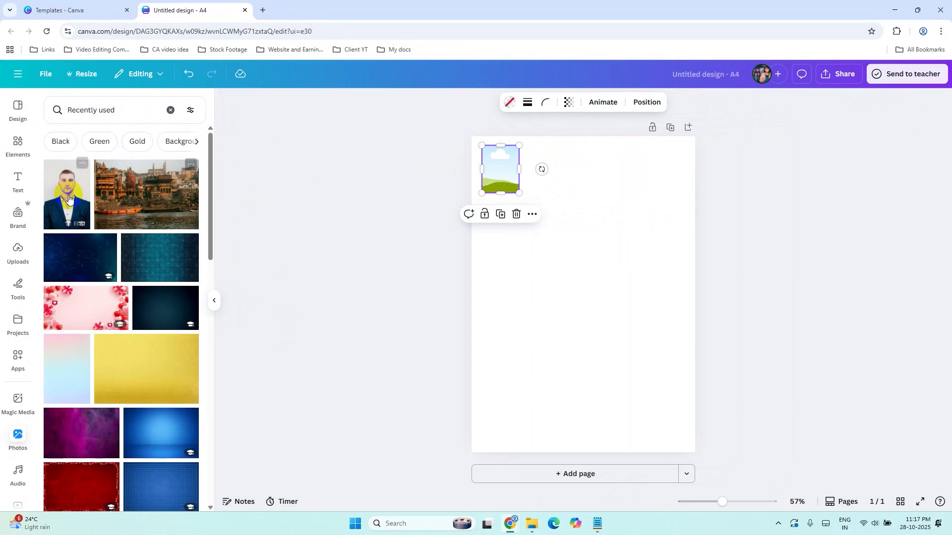
key(Escape)
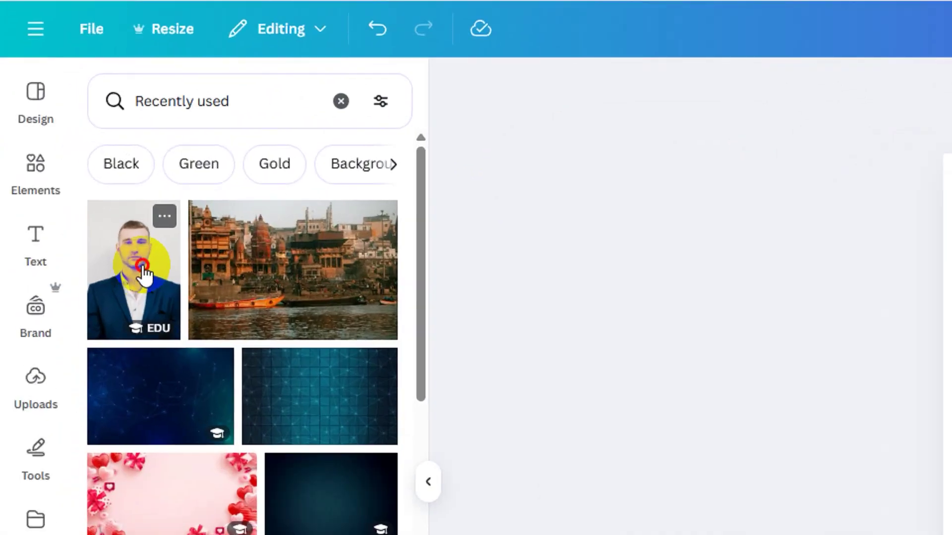
click(143, 268)
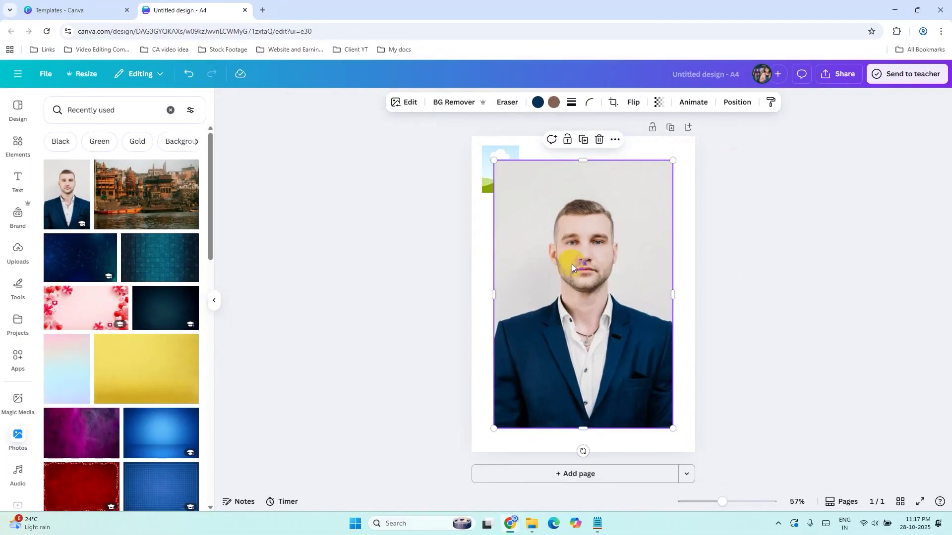
drag(603, 280, 505, 180)
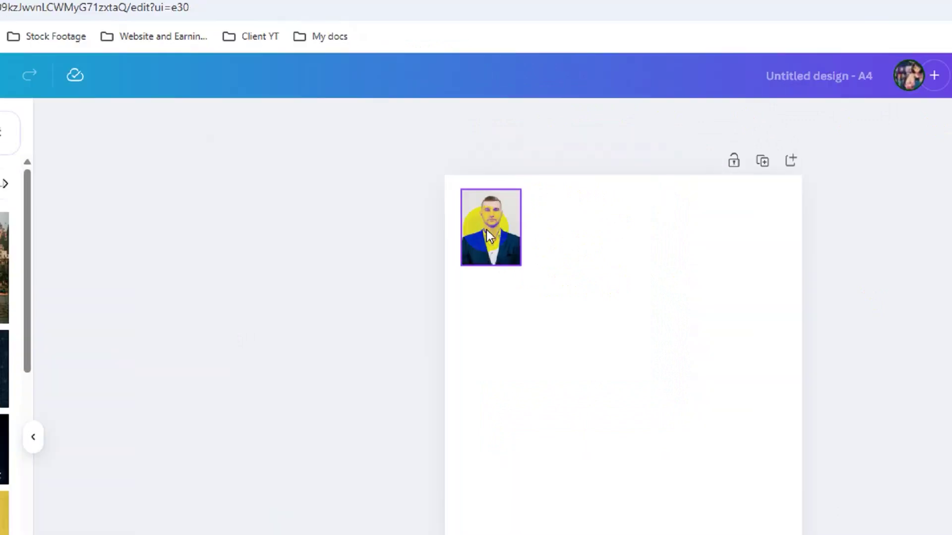
Crop the framed photo, enlarging and repositioning the man's image inside the frame
click(493, 171)
double_click(476, 271)
drag(516, 326, 529, 355)
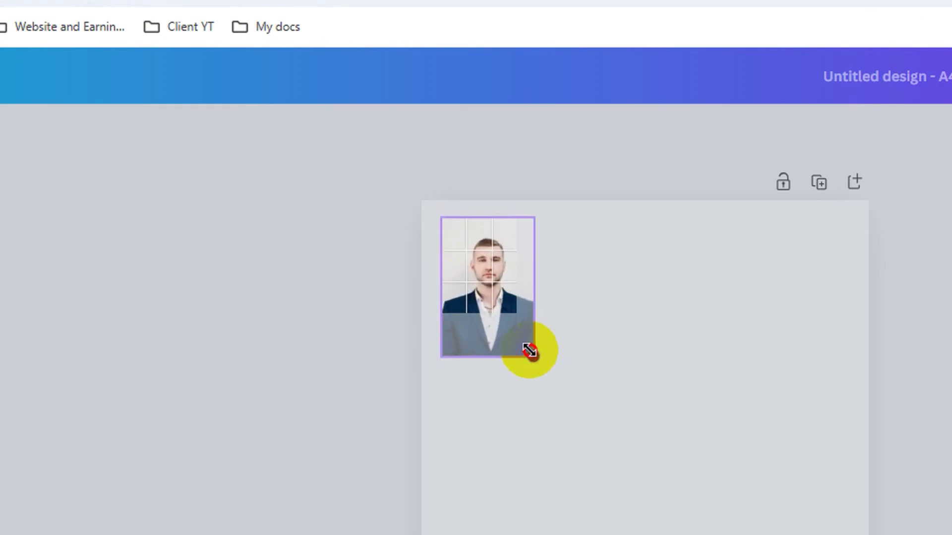
drag(509, 323, 488, 271)
click(520, 342)
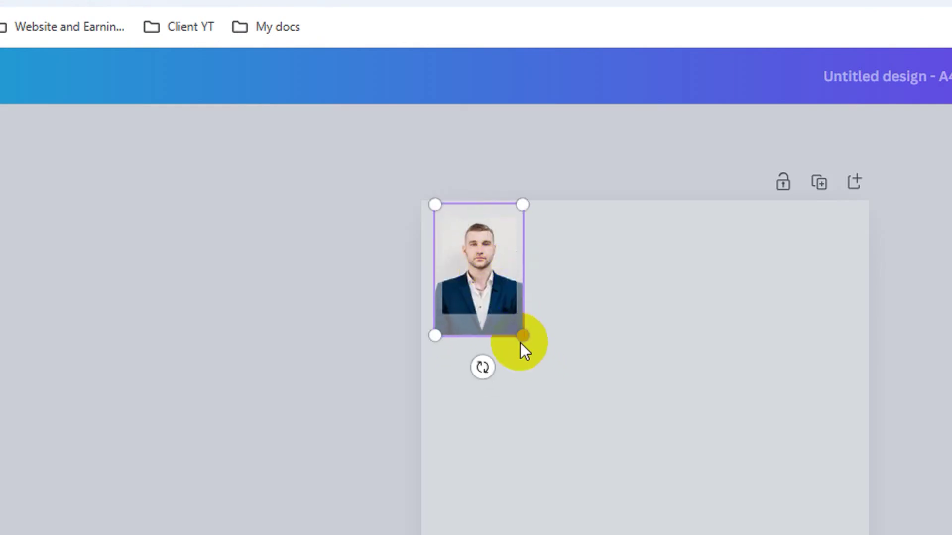
drag(520, 332, 516, 325)
click(679, 338)
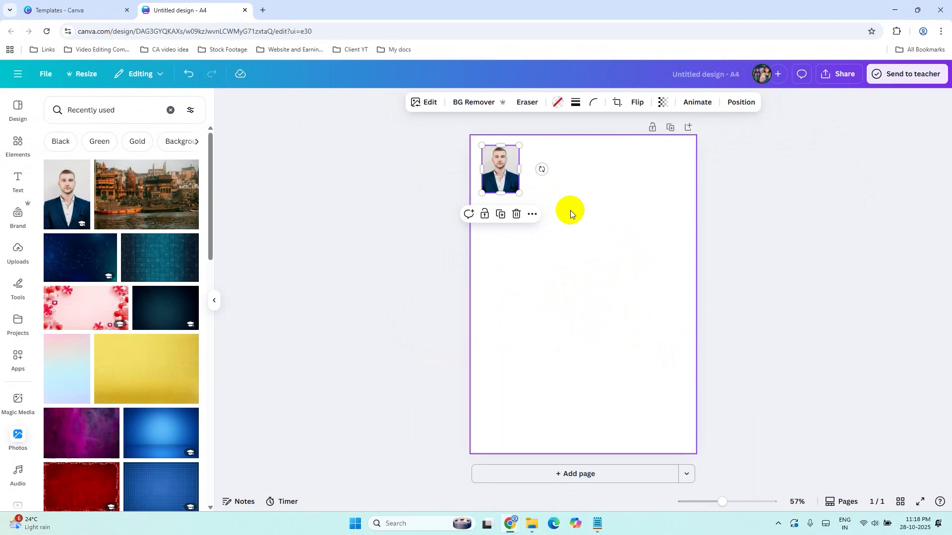
Duplicate the framed photo four times rightward, evening the spacing into a five-photo top row
key(ctrl+shift+alt)
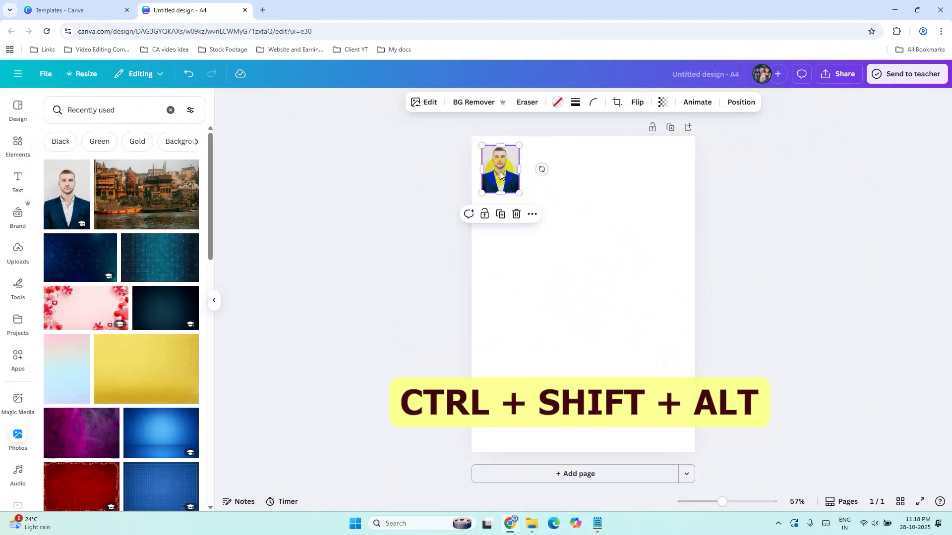
drag(500, 173, 671, 170)
click(609, 243)
drag(507, 183, 504, 180)
click(536, 181)
click(628, 159)
click(639, 231)
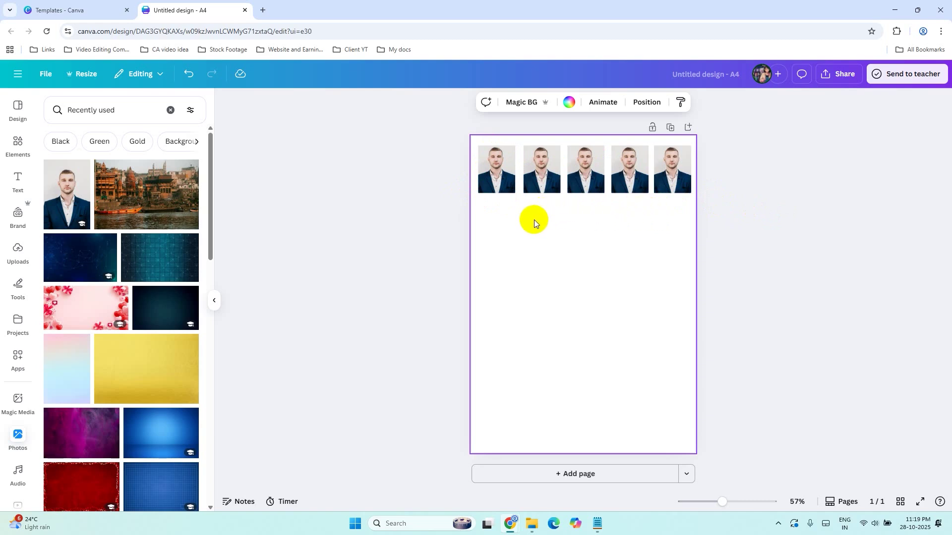
Group the five top-row photos into a single row
drag(477, 214, 744, 162)
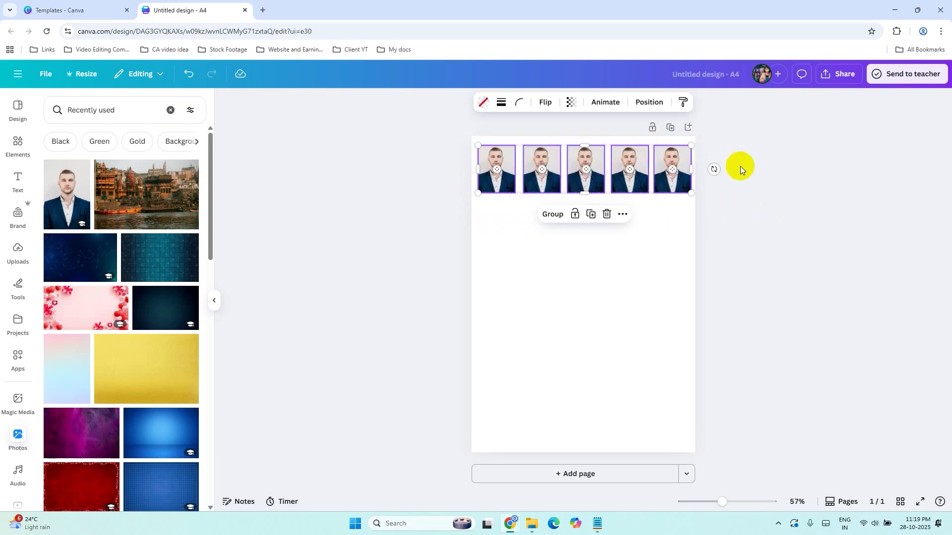
right_click(623, 161)
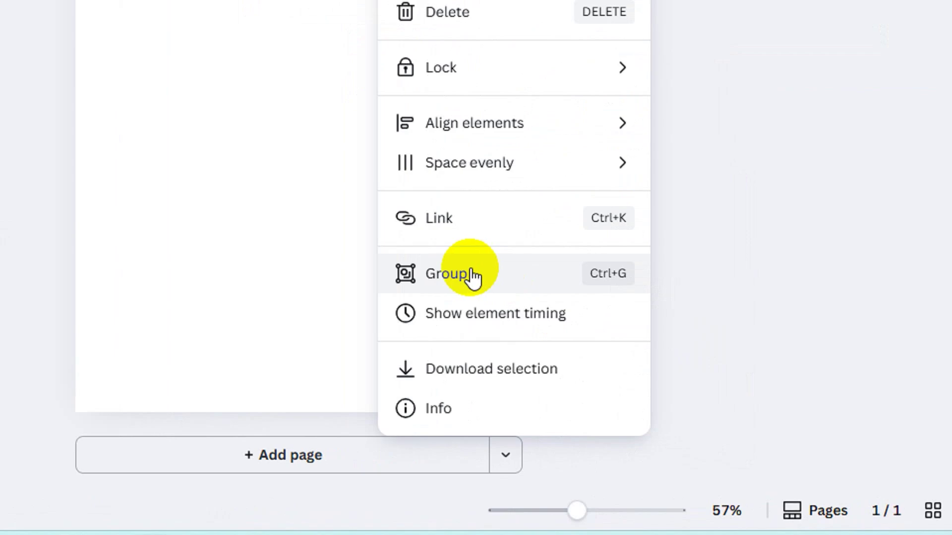
click(471, 274)
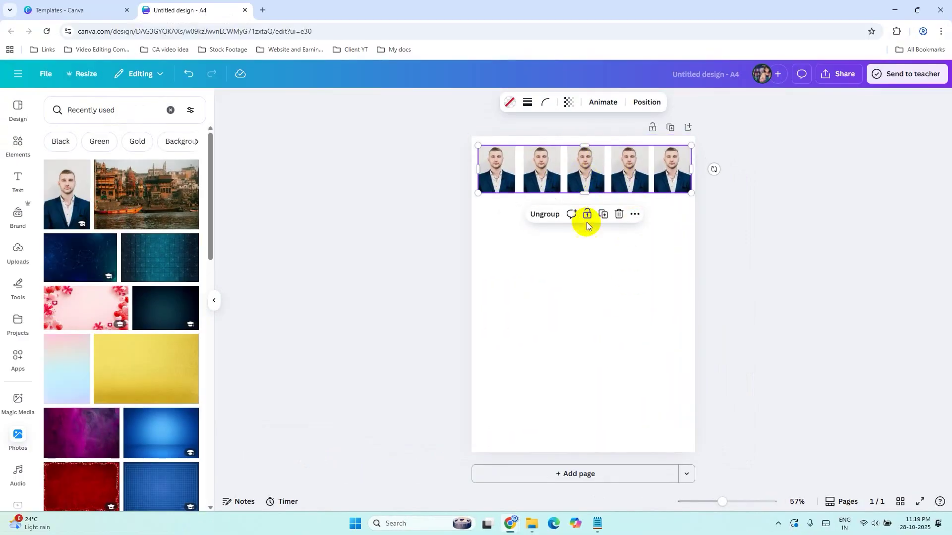
Copy the grouped row downward to build five evenly spaced rows of photos
click(582, 204)
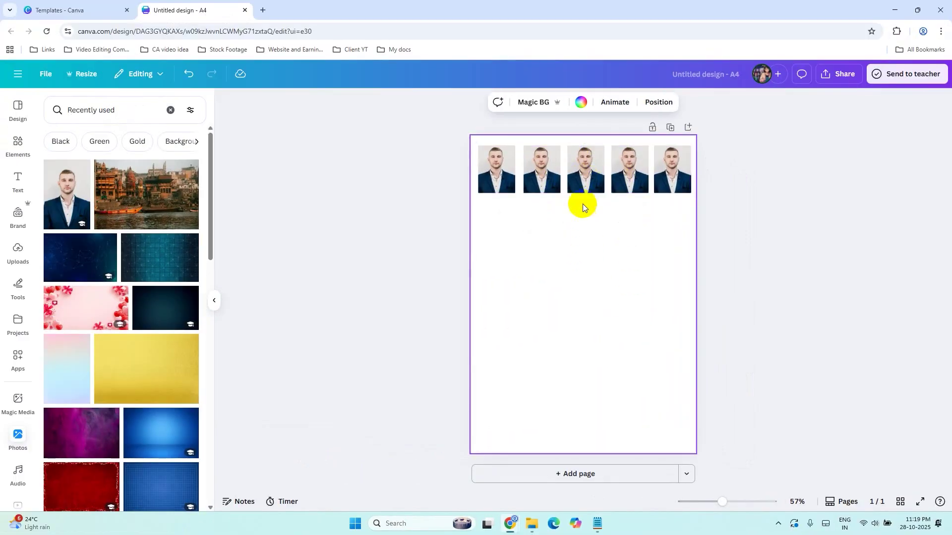
click(570, 166)
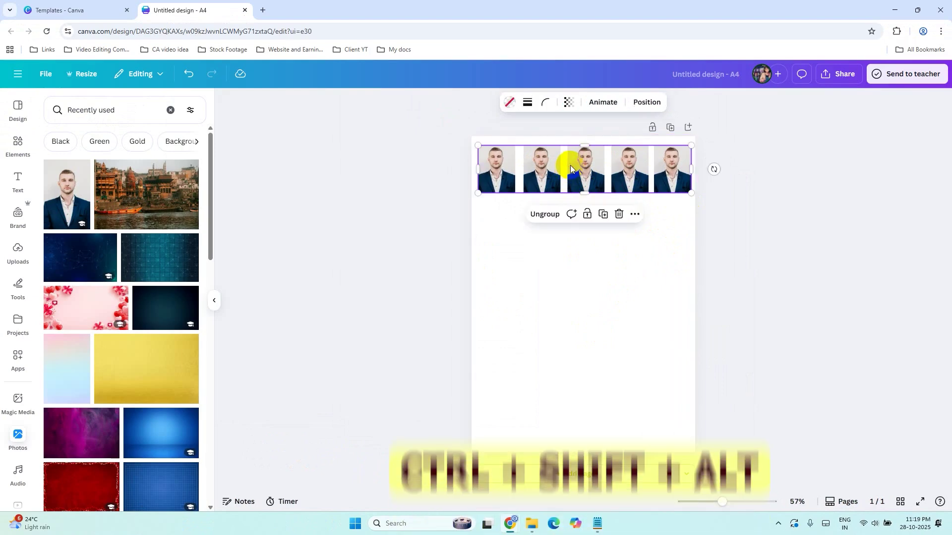
drag(581, 169, 597, 383)
click(728, 180)
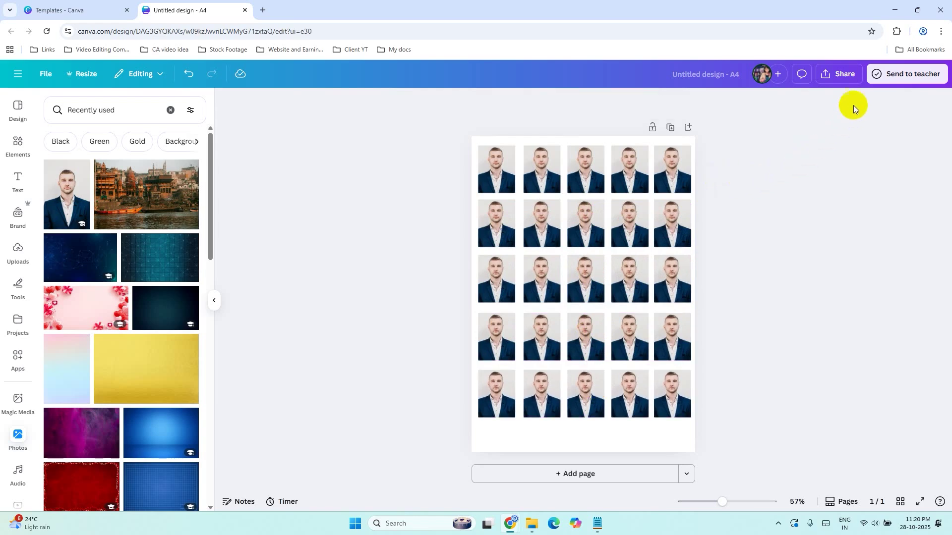
Bring up the Download settings from Share, keeping PDF Standard as the file type
click(843, 74)
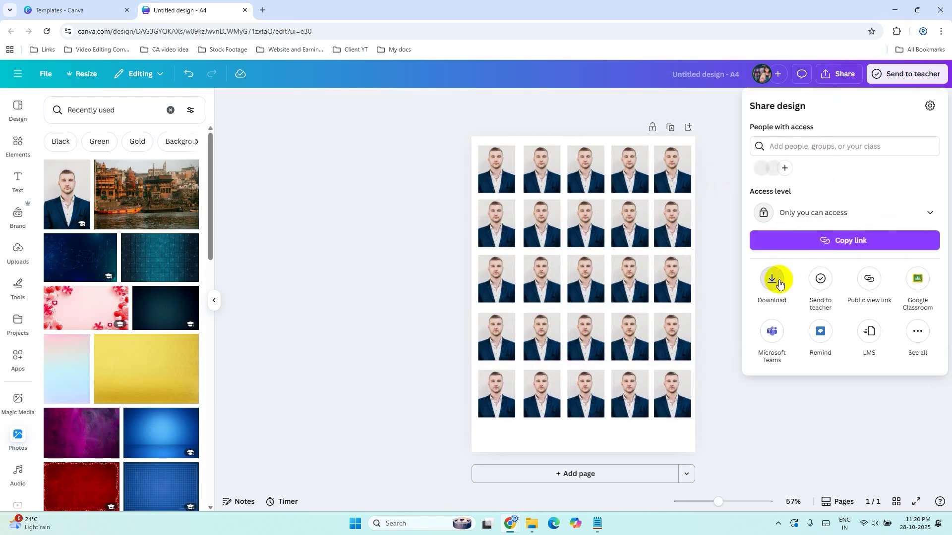
click(779, 284)
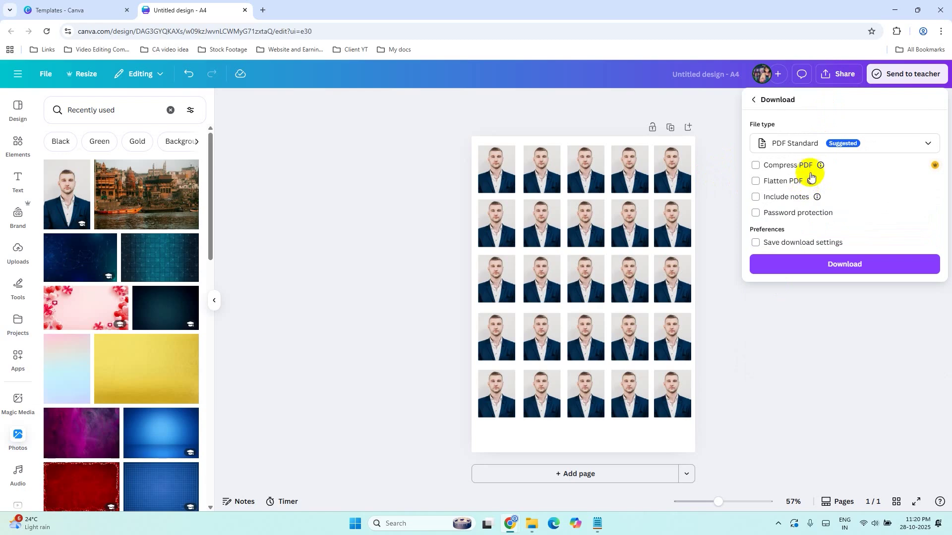
click(815, 145)
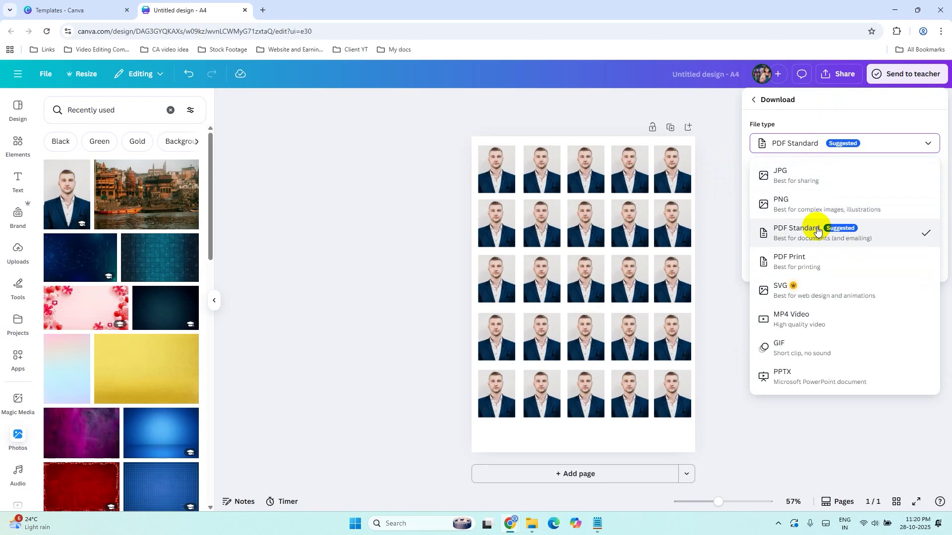
click(730, 187)
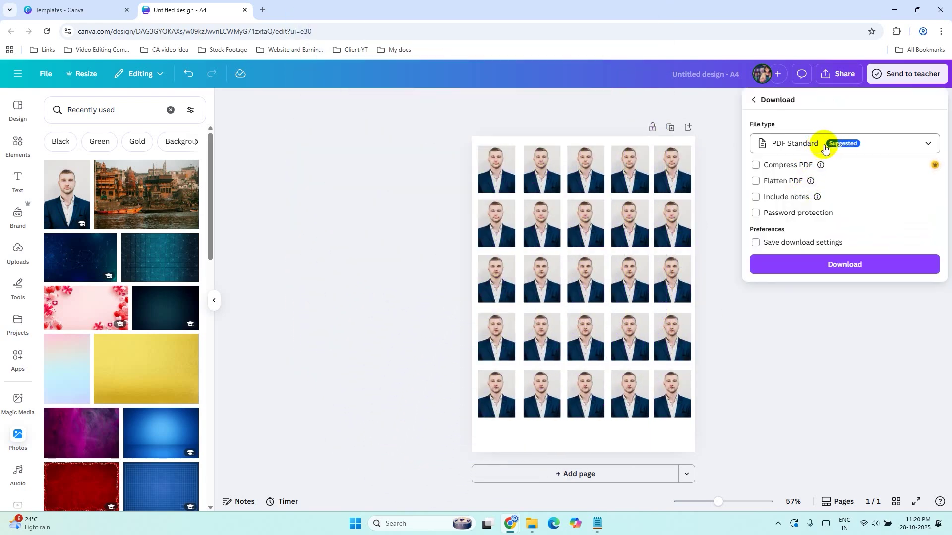
click(808, 144)
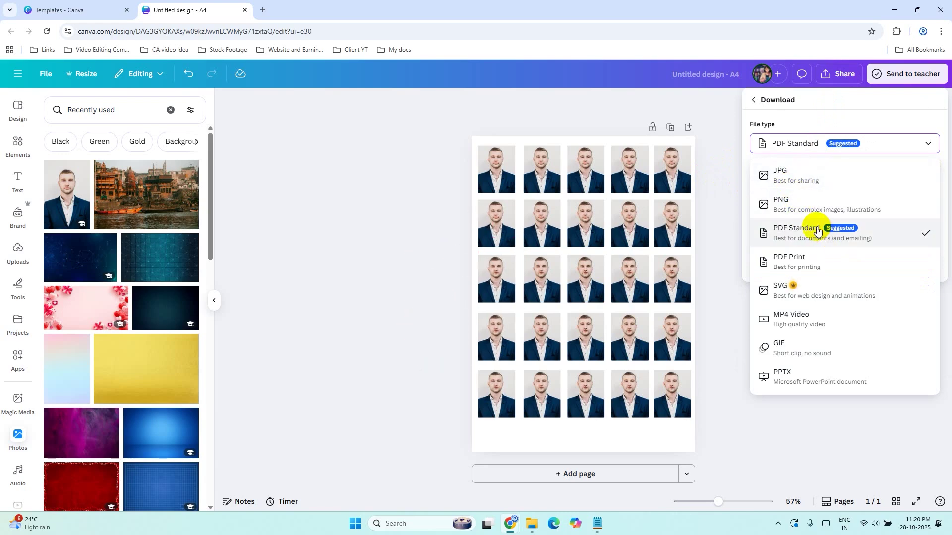
click(730, 187)
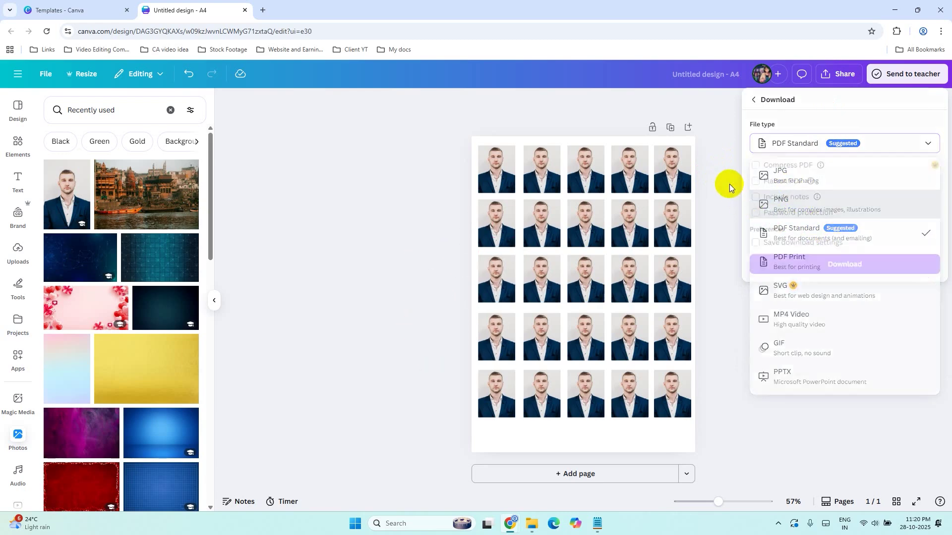